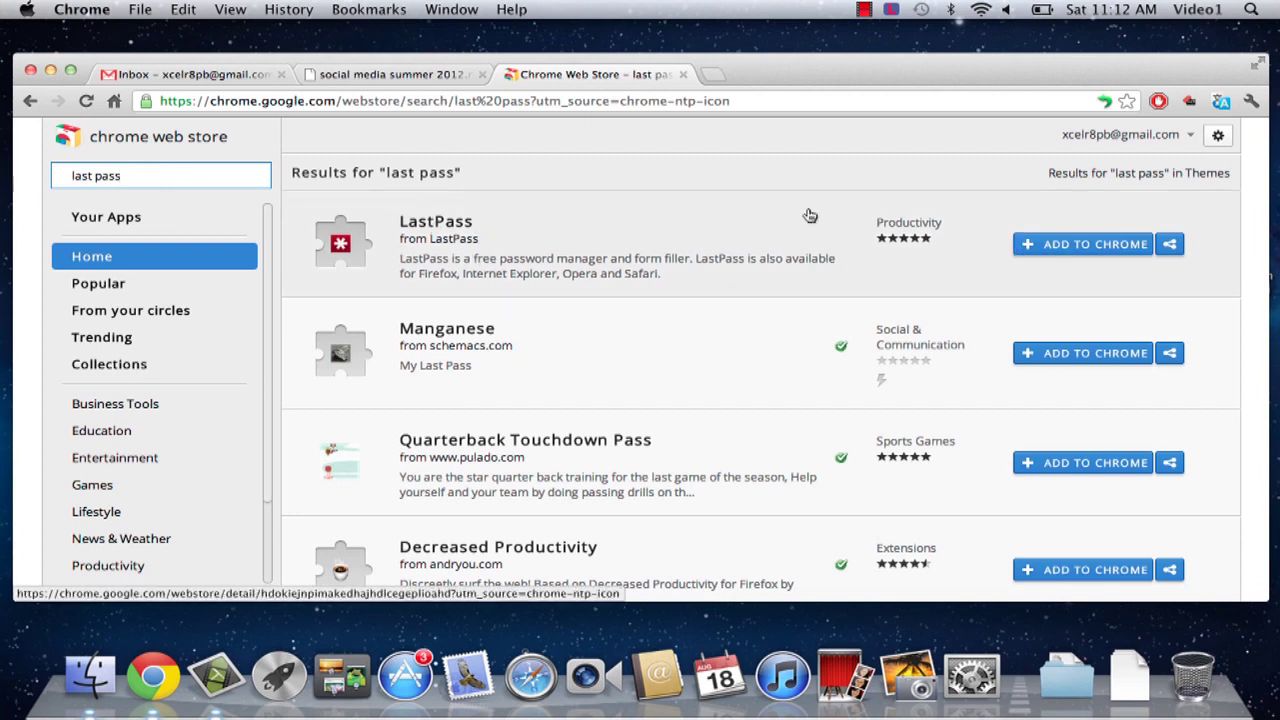
Step: Add the LastPass extension to Chrome from its Web Store listing
click(1082, 250)
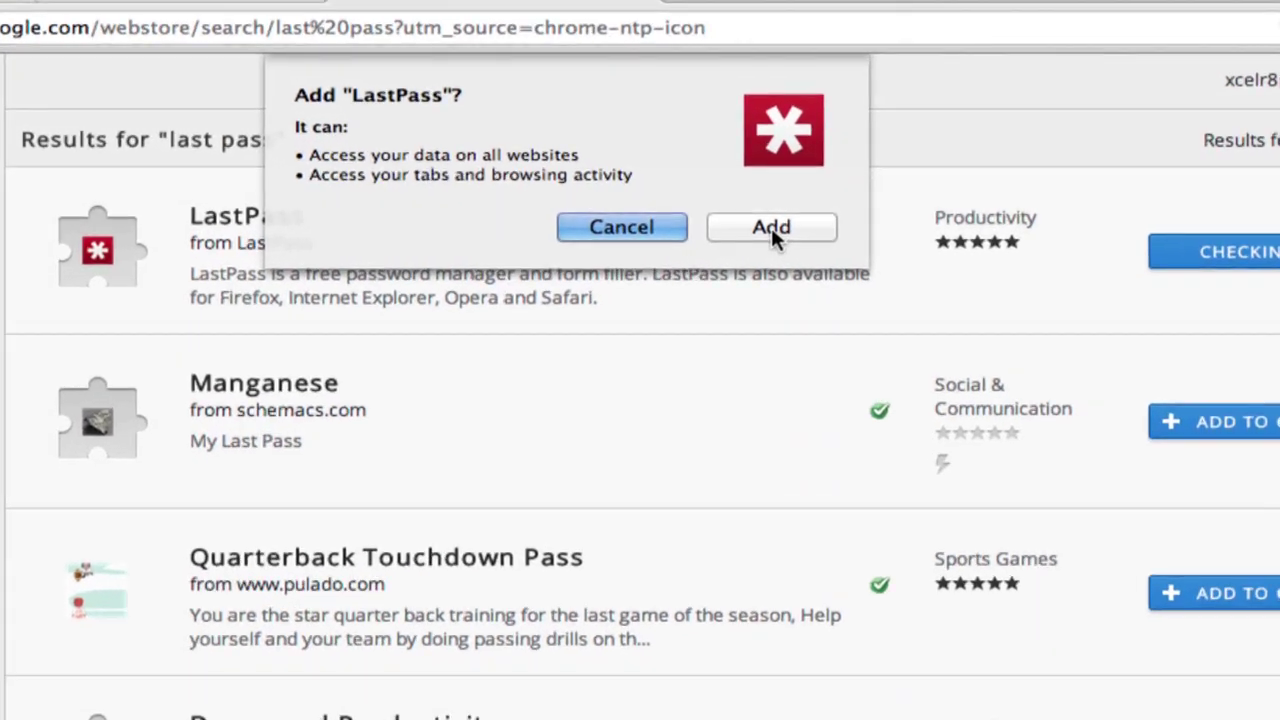
click(771, 229)
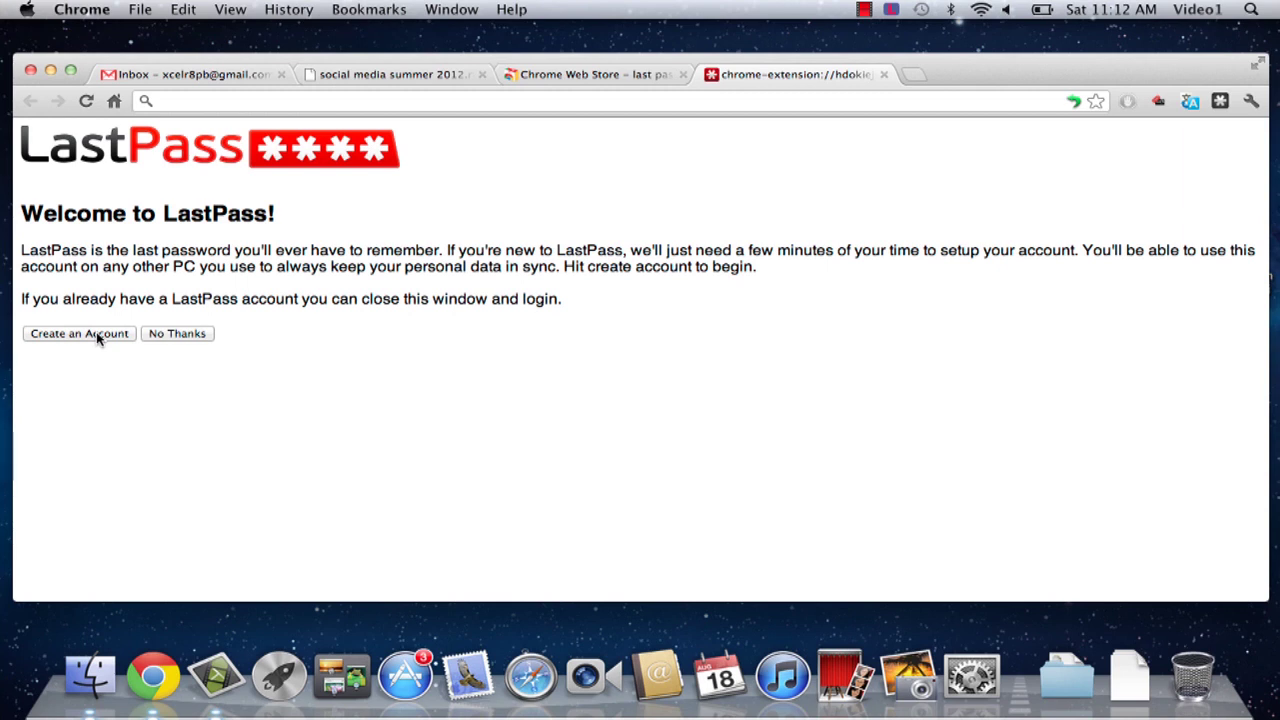
Step: Start a new account with the user's e-mail, a master password and a password reminder
click(98, 339)
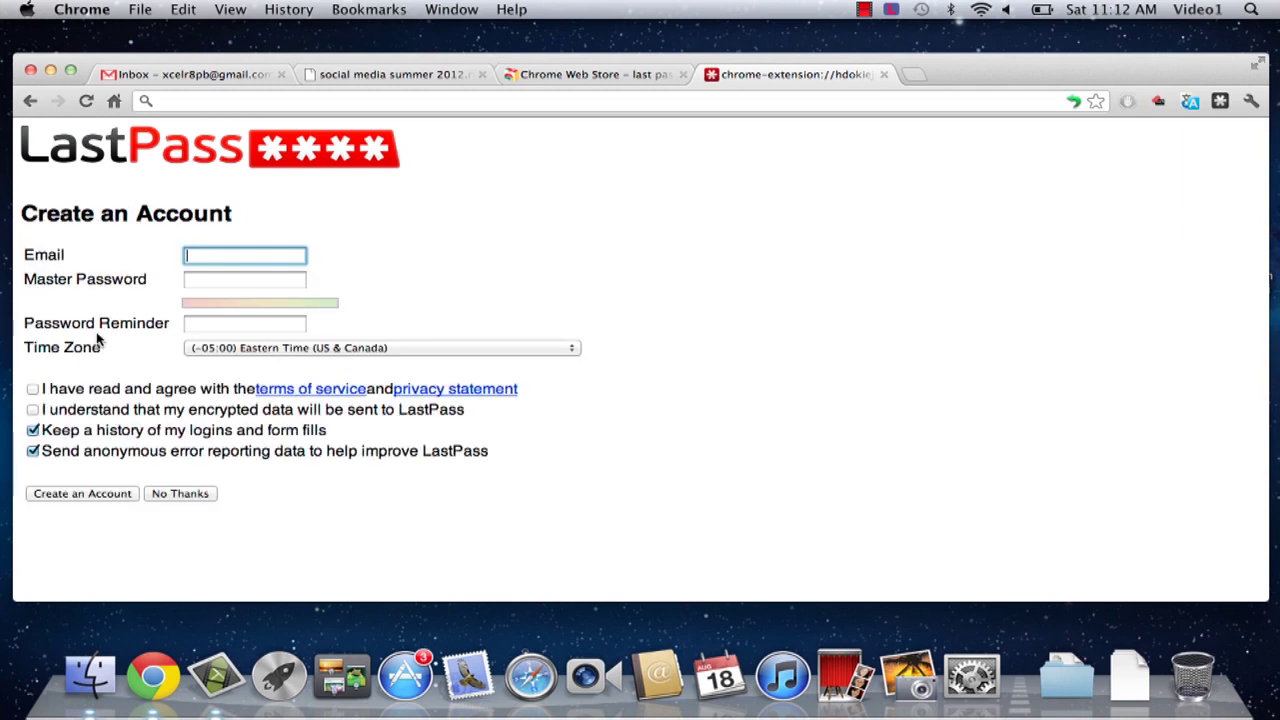
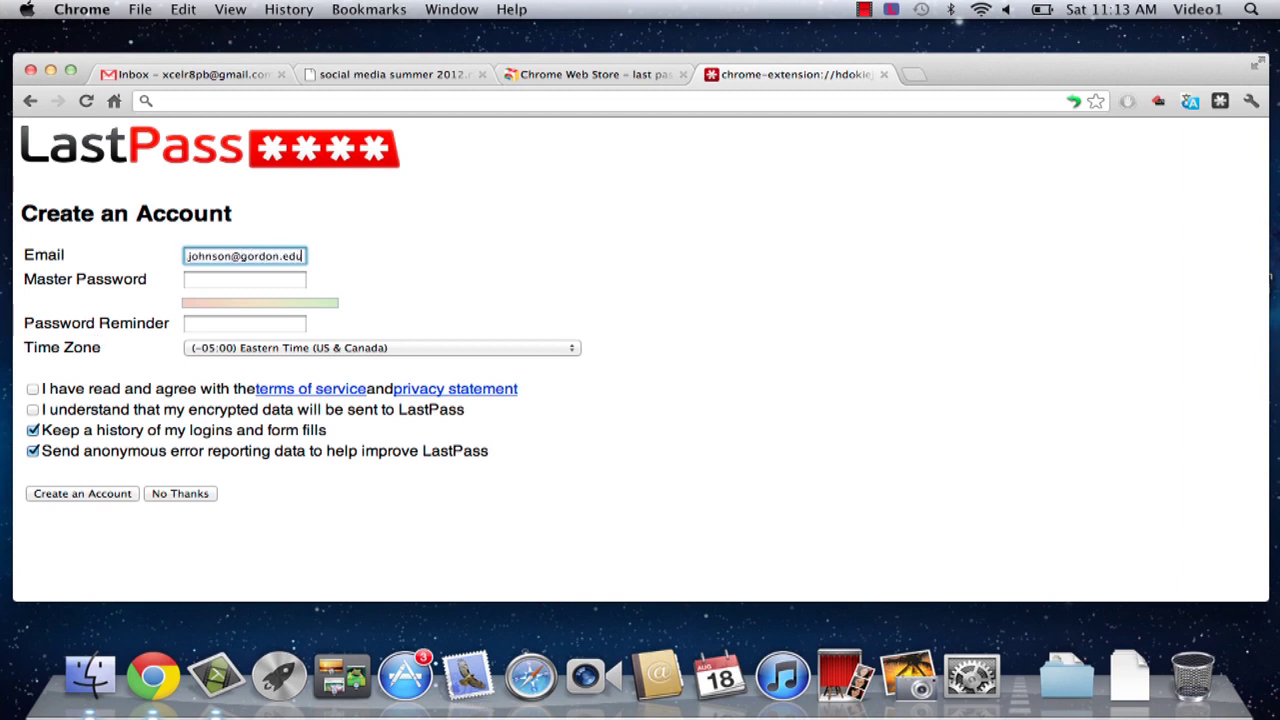
key(Tab)
text(•••••••••)
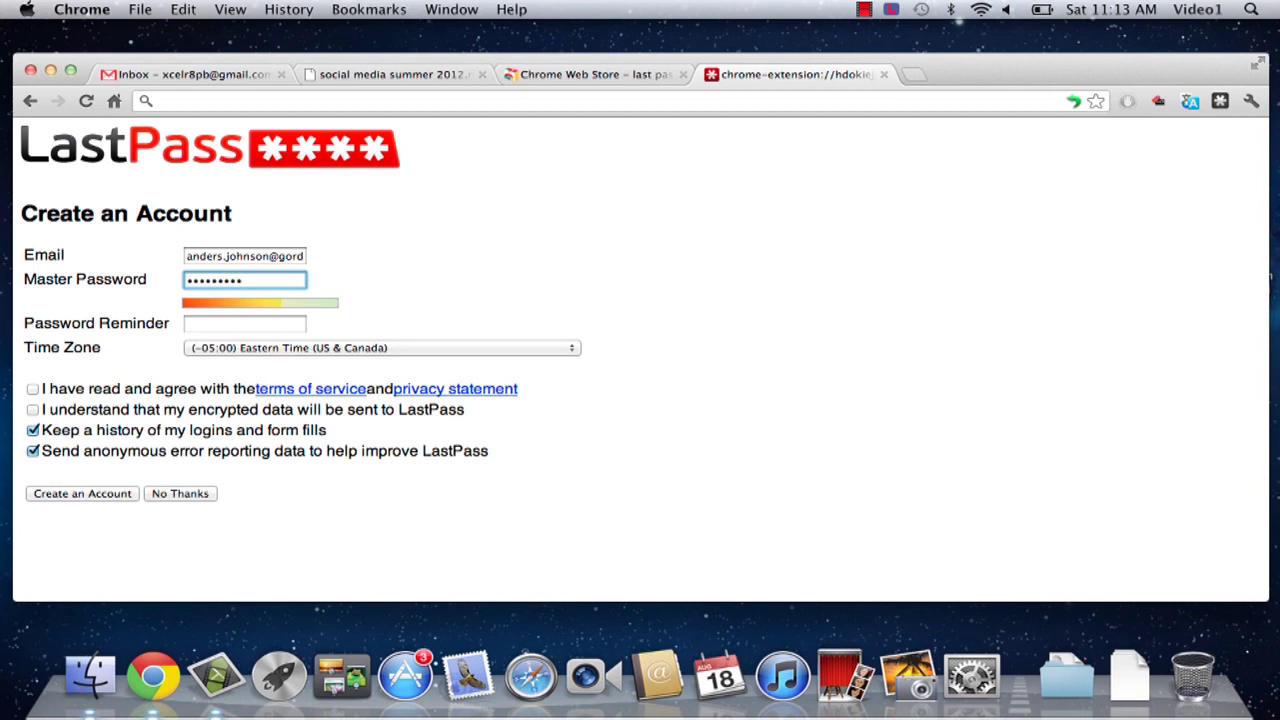
click(210, 326)
text(C)
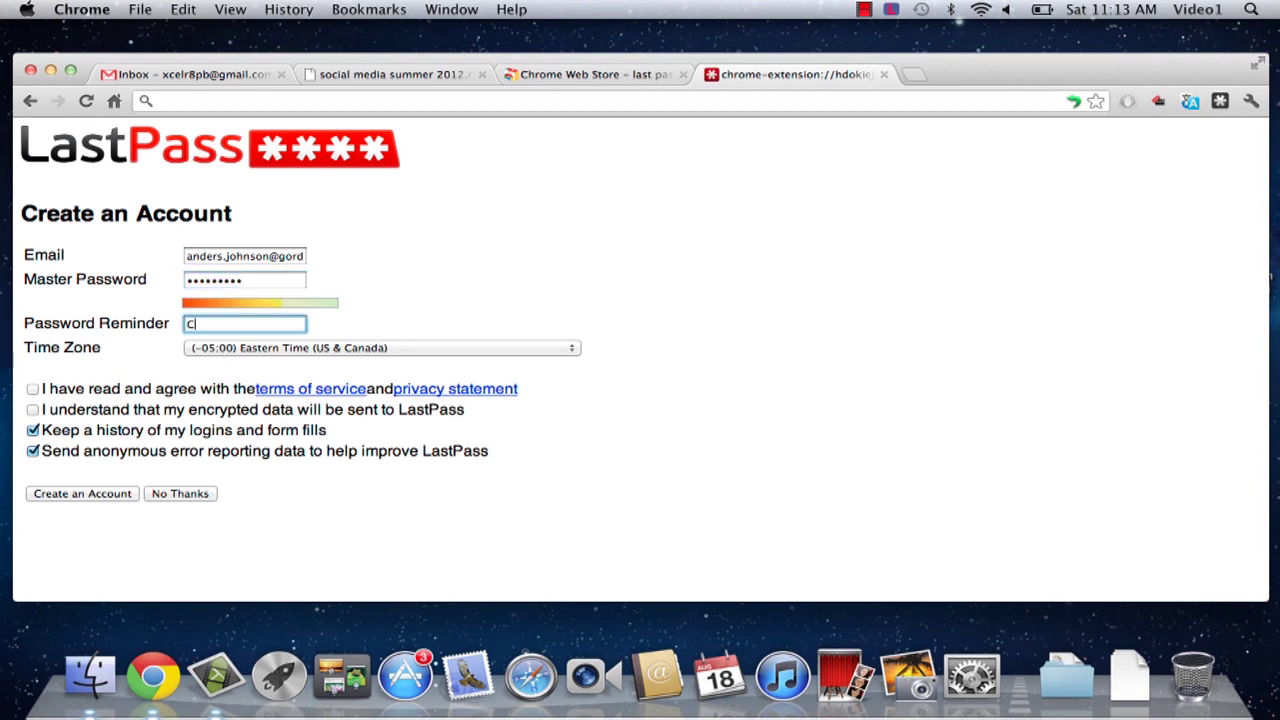
text(ats)
Step: Accept the terms and the encrypted-data acknowledgement, then submit the new account
click(33, 389)
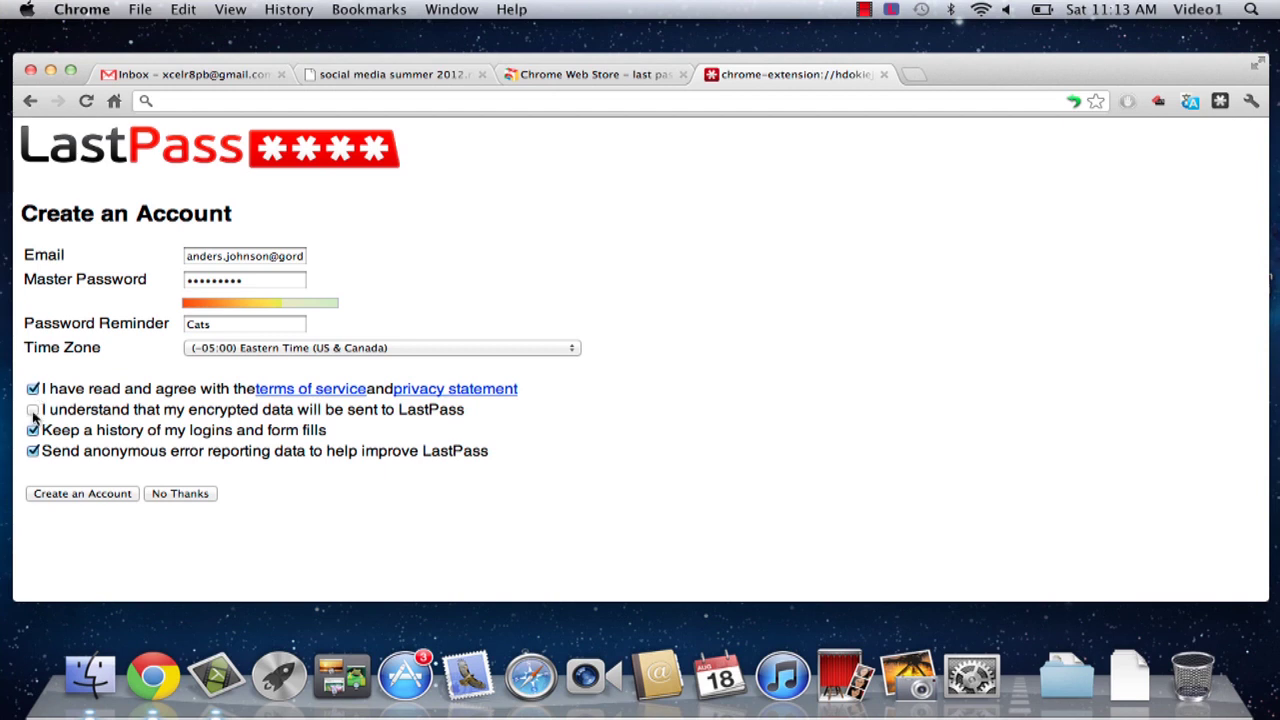
click(33, 410)
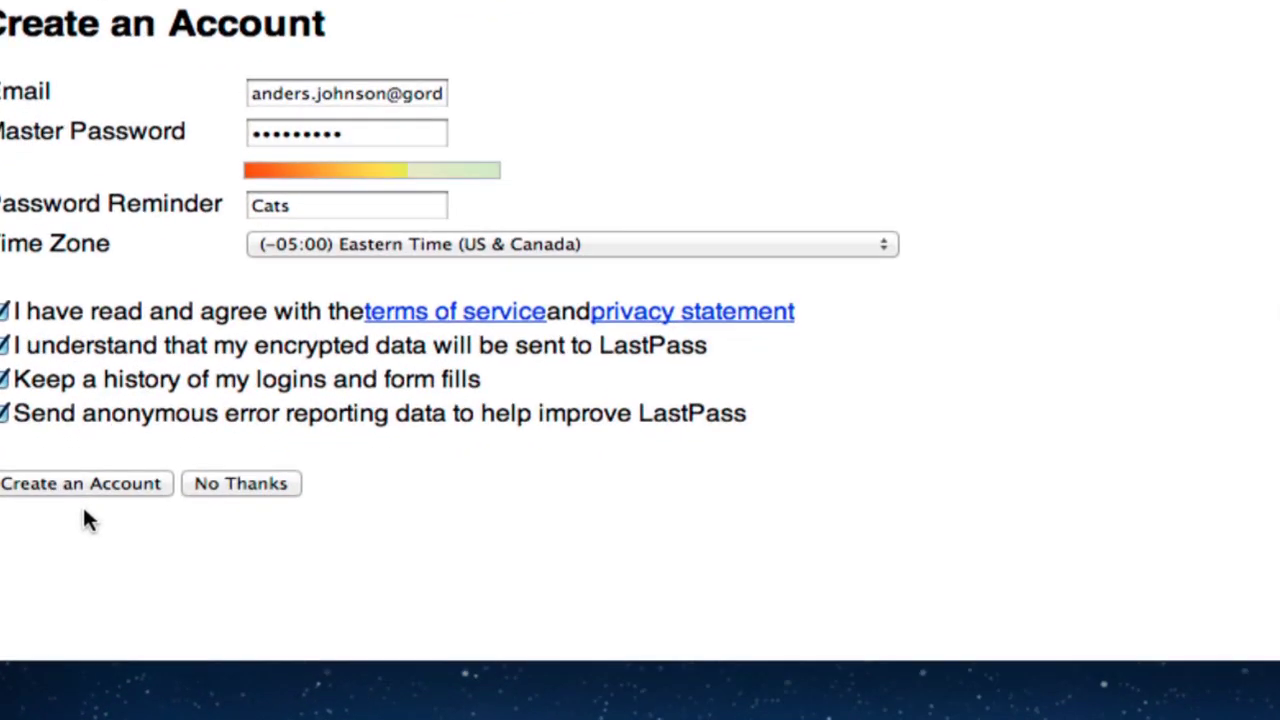
click(83, 490)
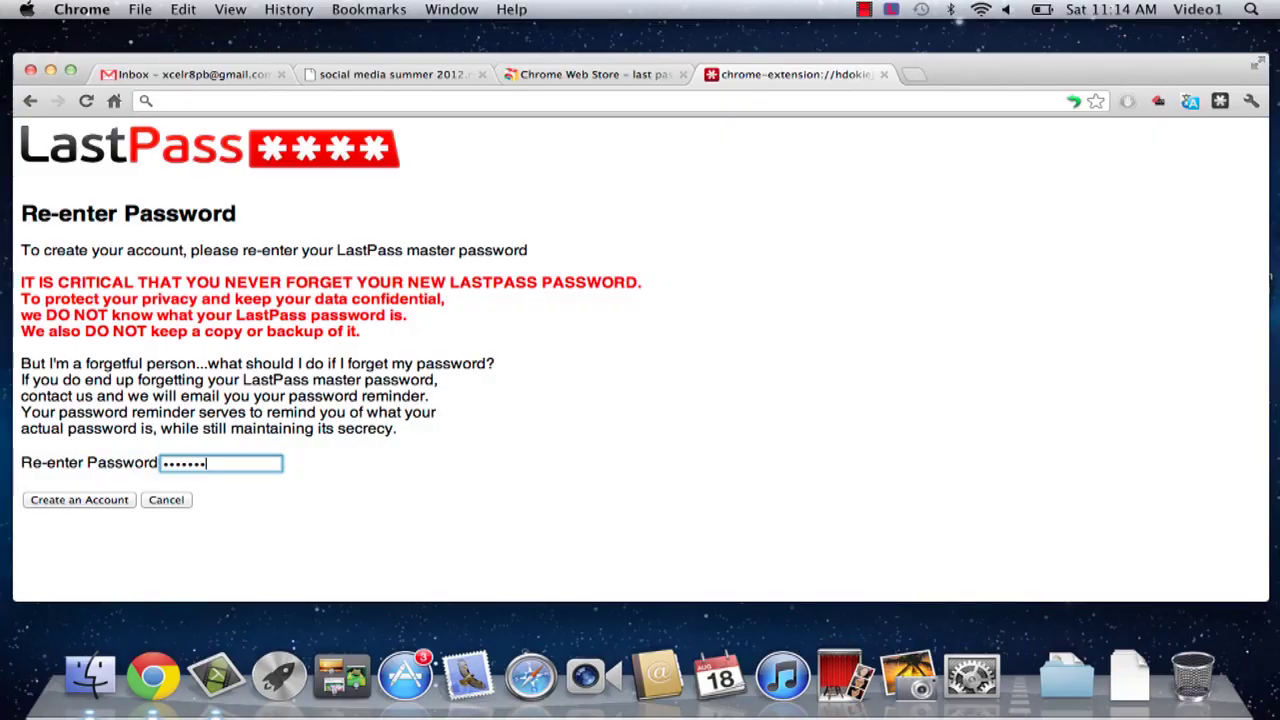
Step: Re-enter the master password to confirm it and create the account
text(•)
click(106, 501)
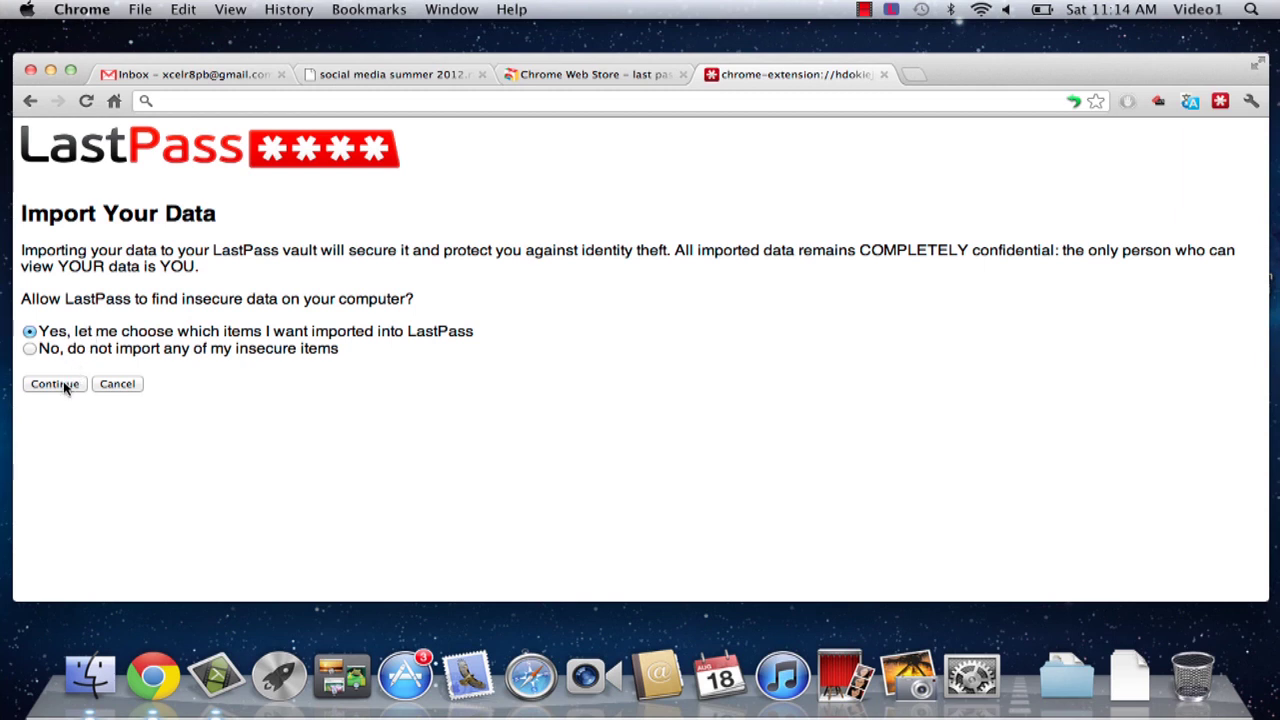
Step: Choose 'No, do not import' for insecure data and agree to configure Form Fill now
click(30, 349)
click(55, 385)
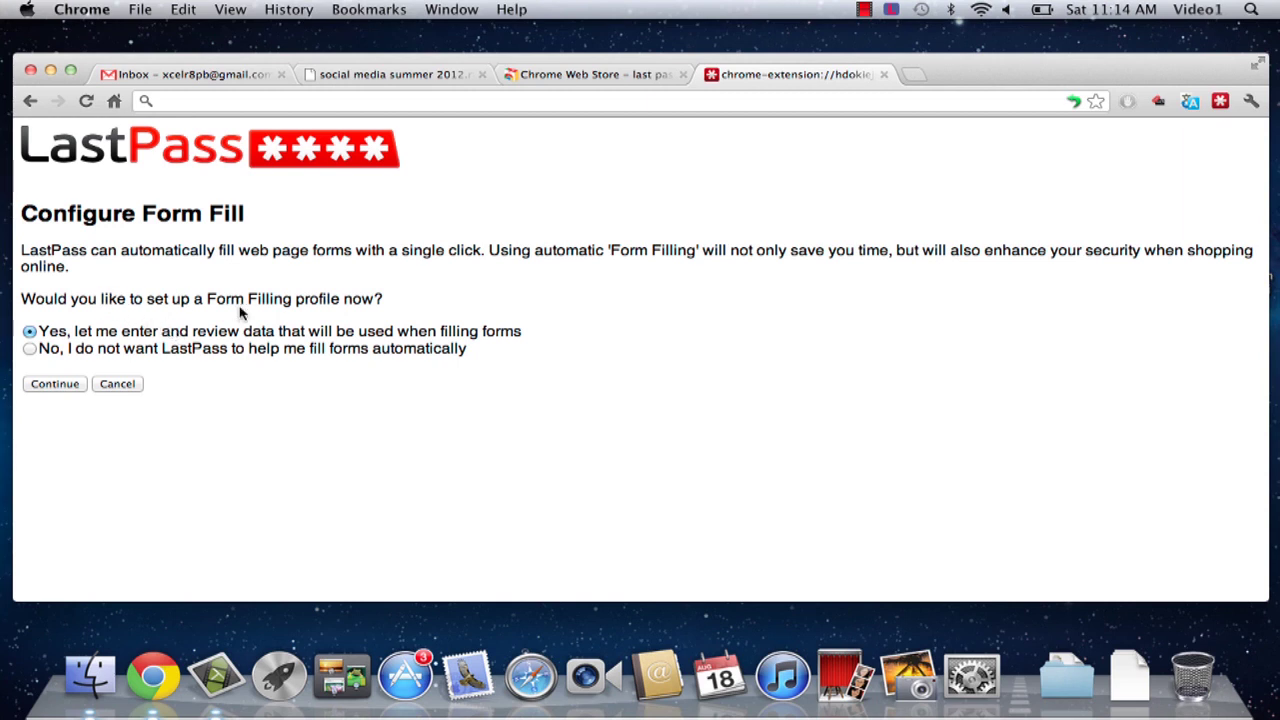
click(57, 388)
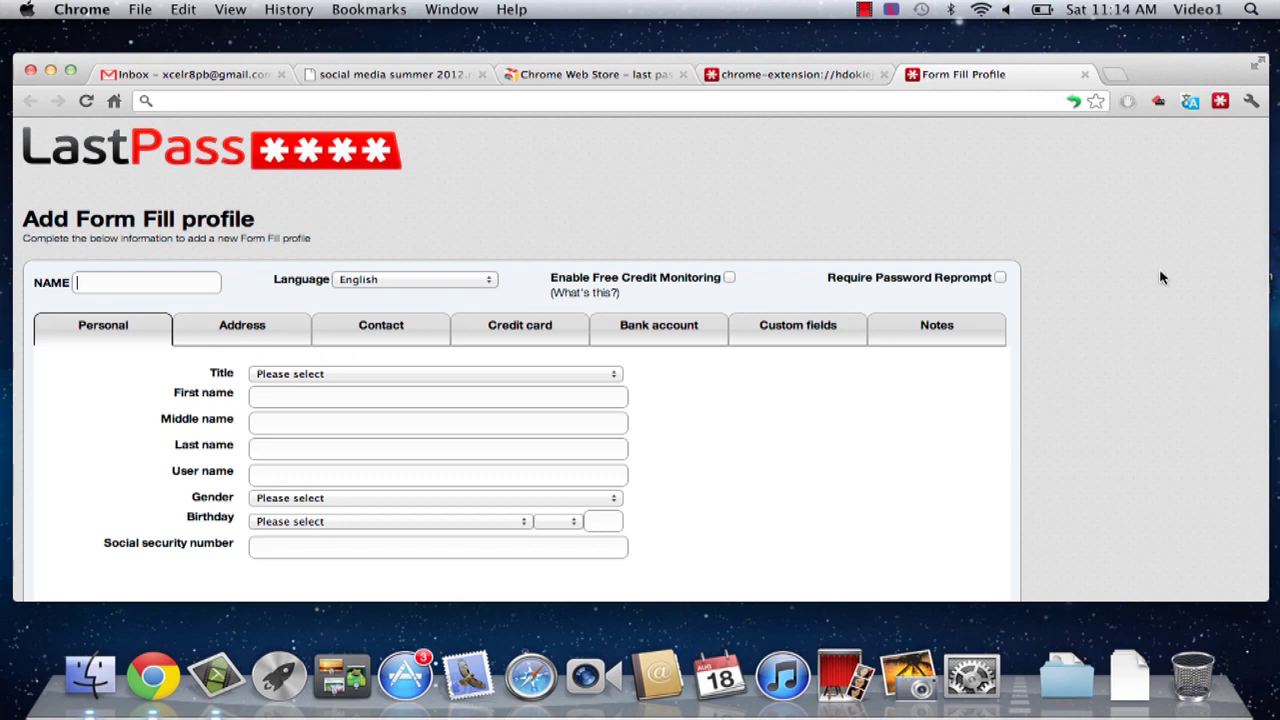
Step: Name the profile 'Home' and fill in the user's first name, last name and user name
scroll(1160, 277, down, 2)
scroll(1160, 277, down, 5)
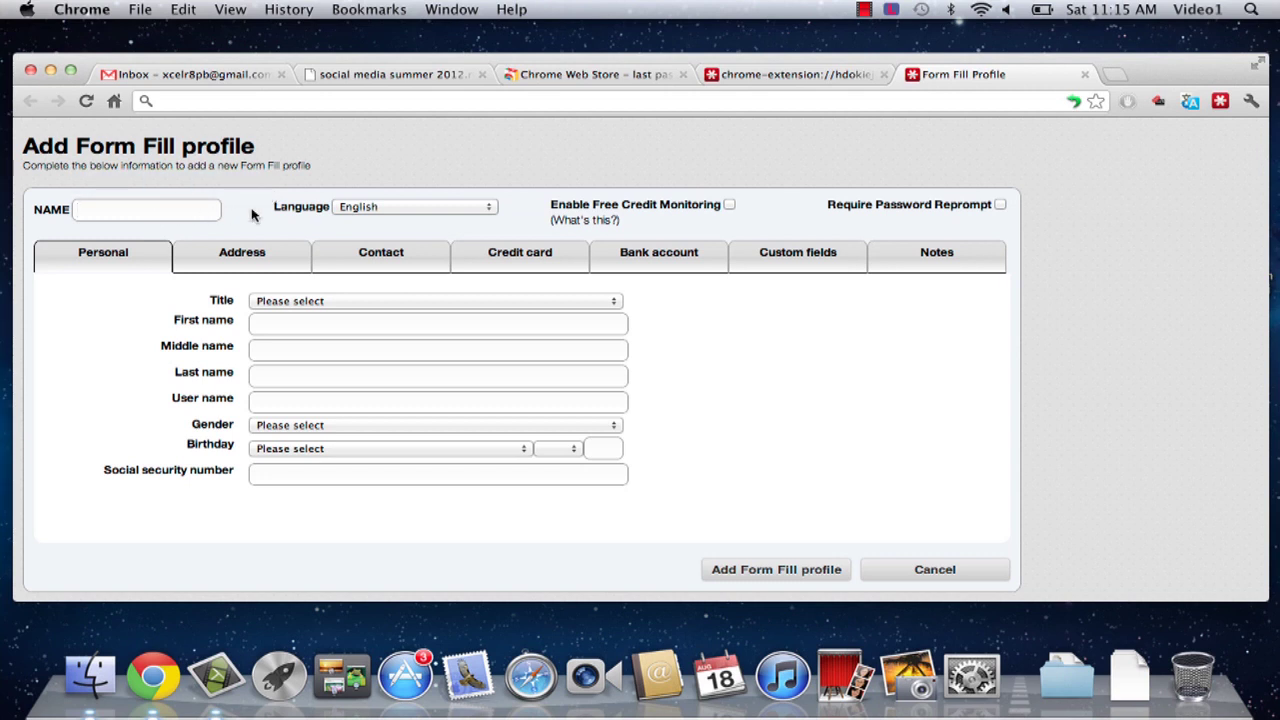
text(Home)
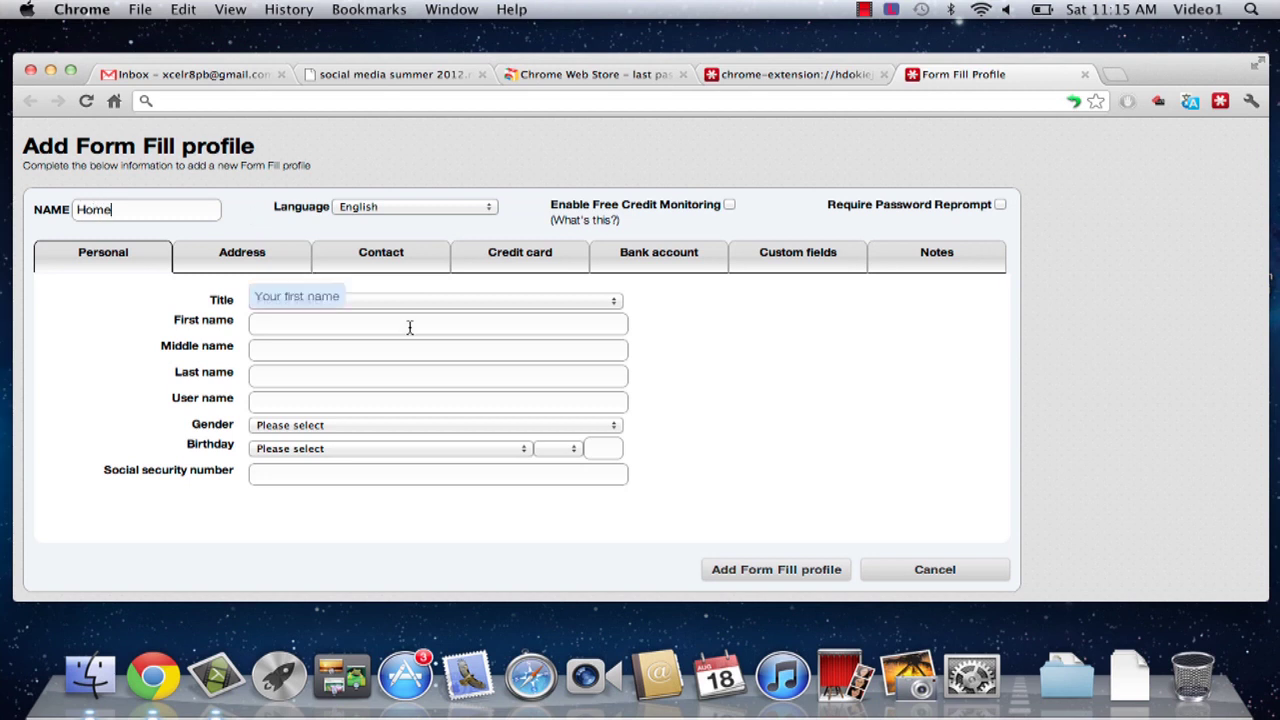
click(373, 330)
key(Tab)
key(Tab)
key(Tab)
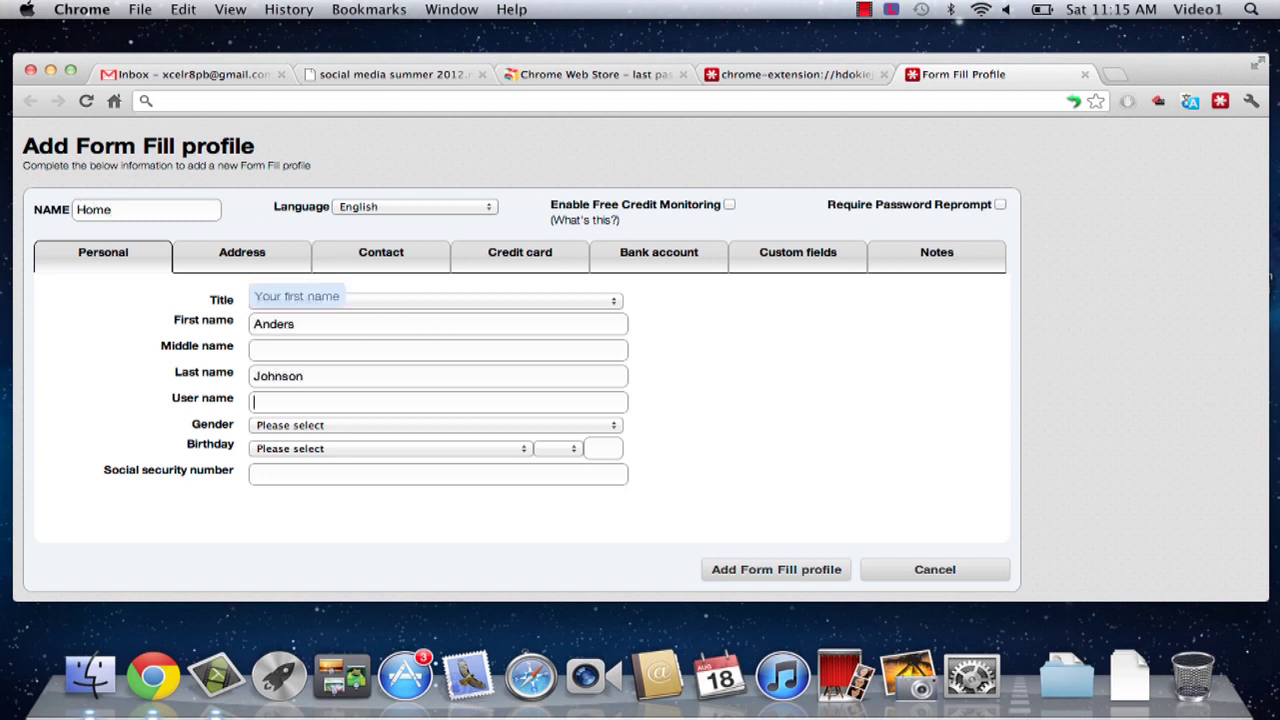
text(antipuls3)
Step: Move past the social security field through the Address and Contact sections, leaving them empty
click(343, 471)
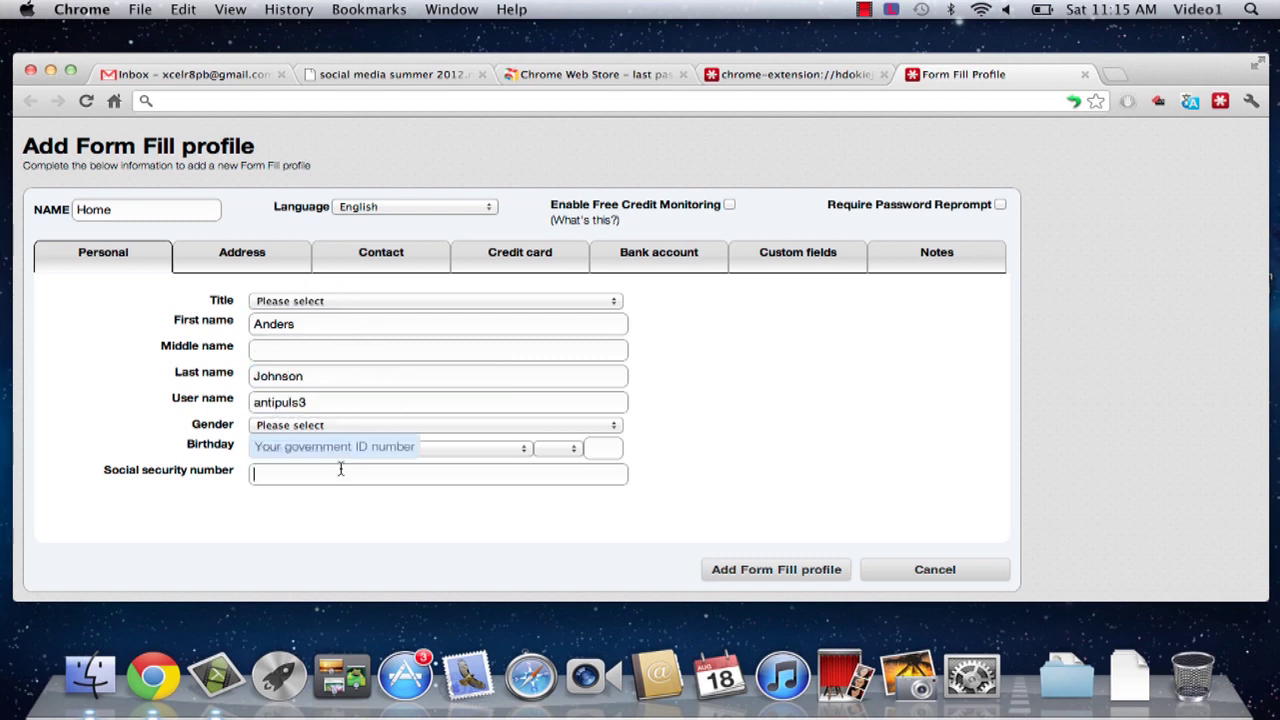
click(232, 270)
click(308, 331)
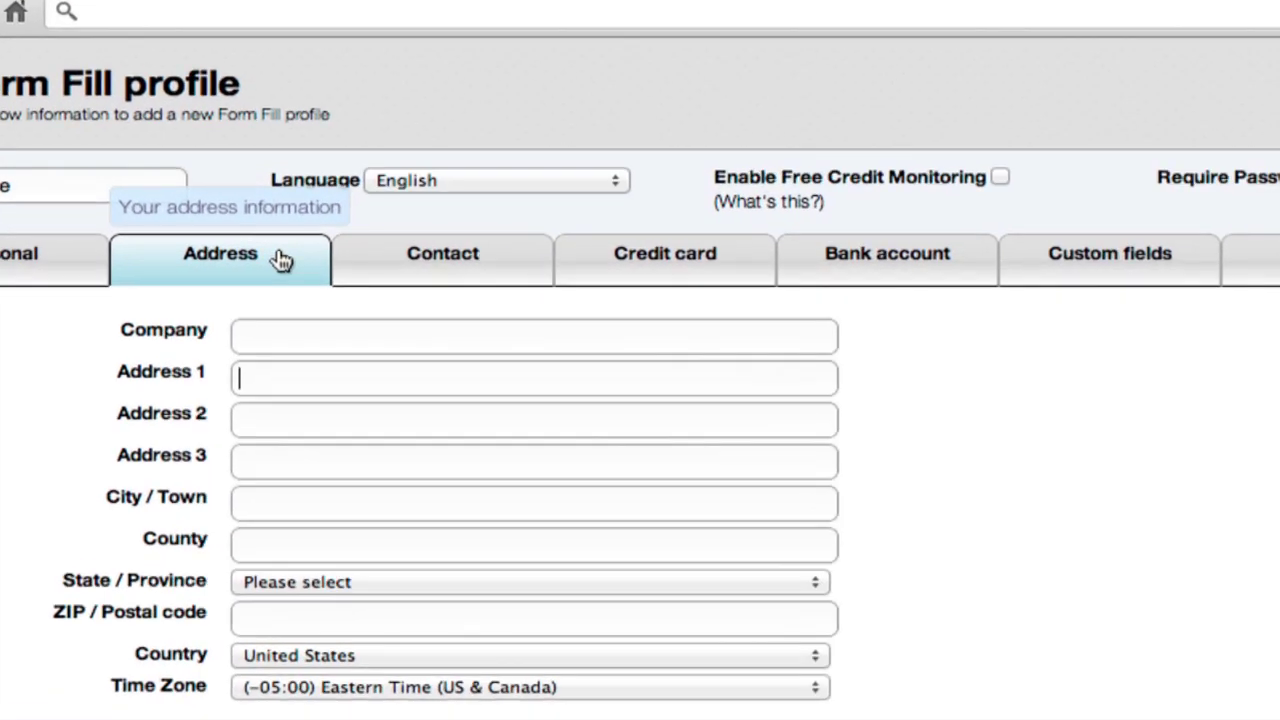
click(447, 262)
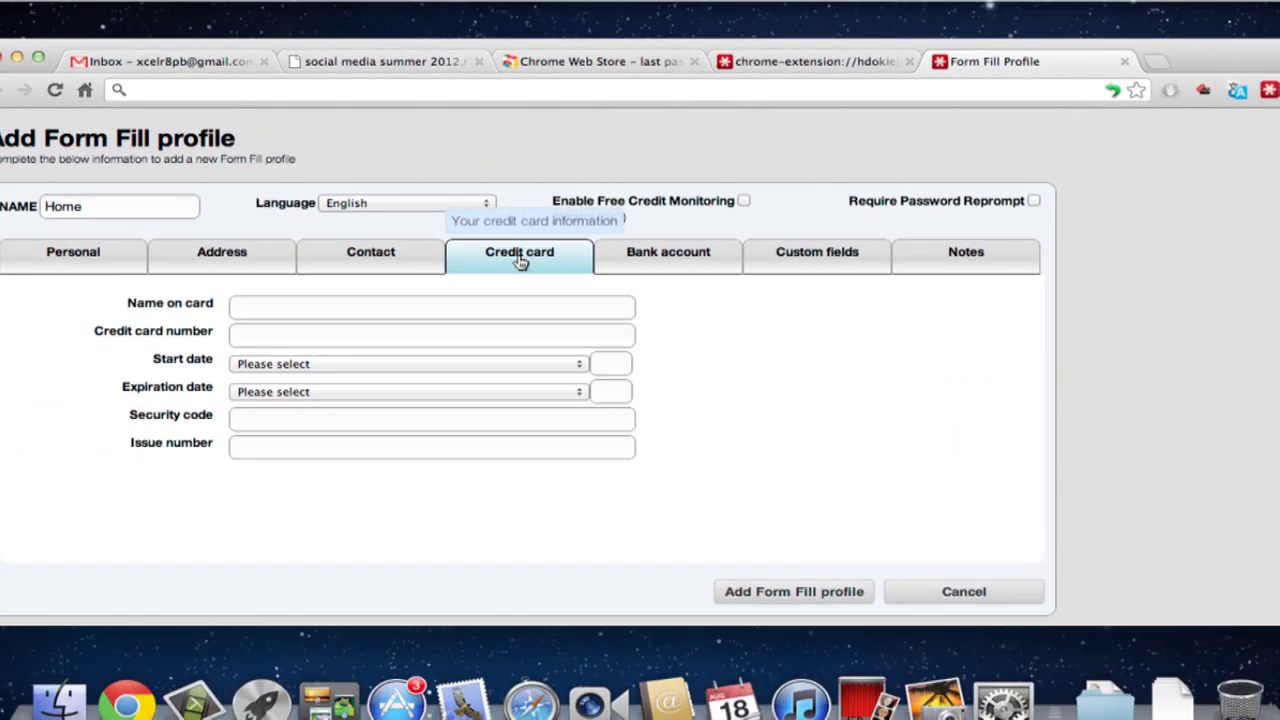
Step: Add a custom field that finds 'Subscription' and fills '123456', then show Notes
click(675, 262)
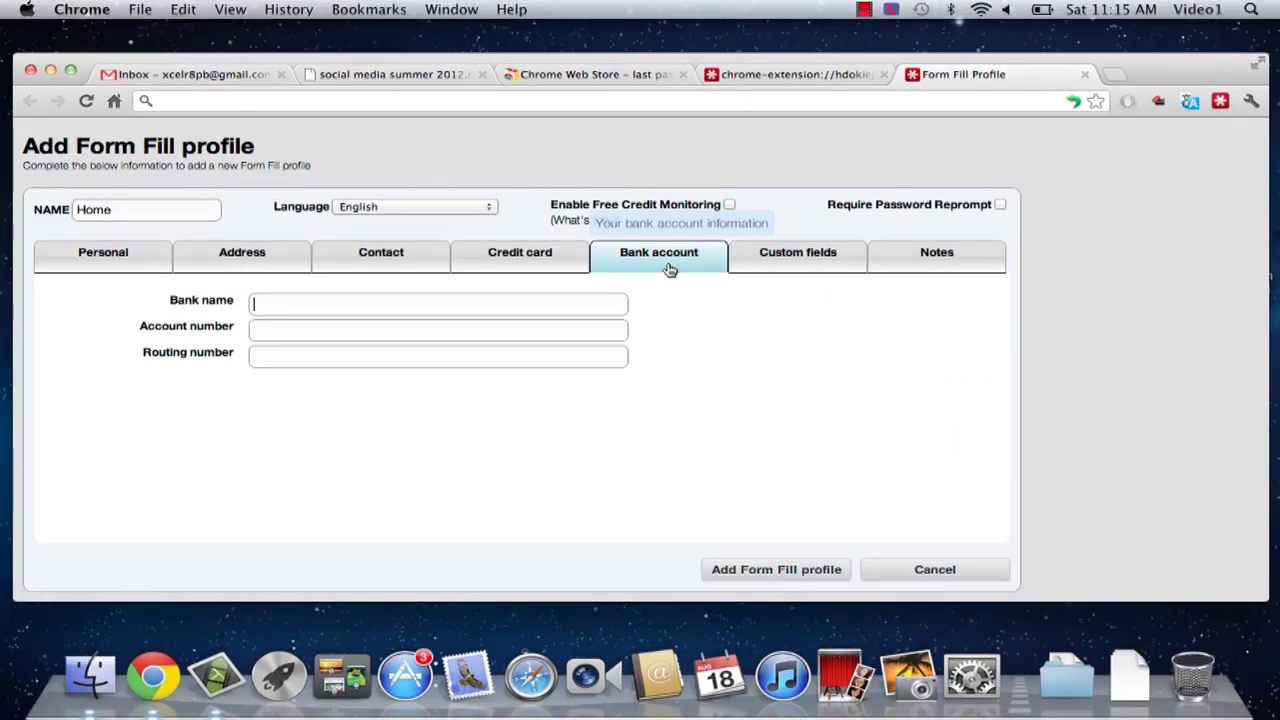
click(778, 256)
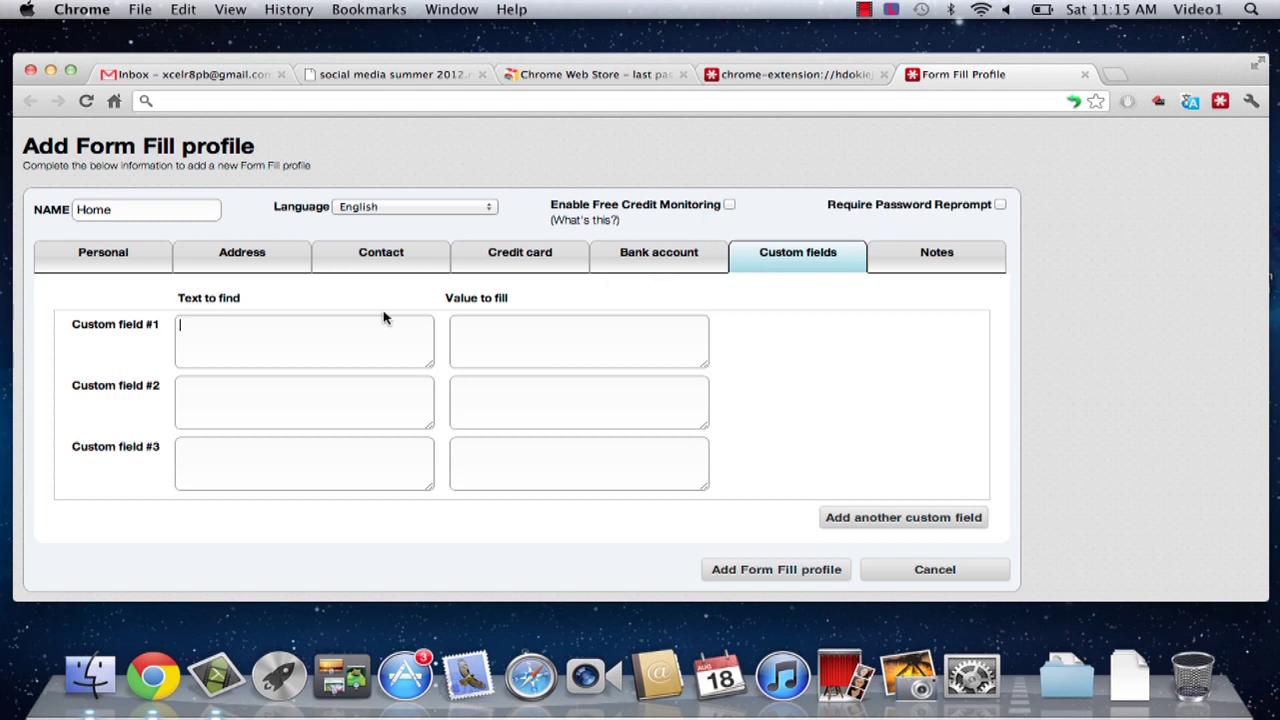
click(224, 333)
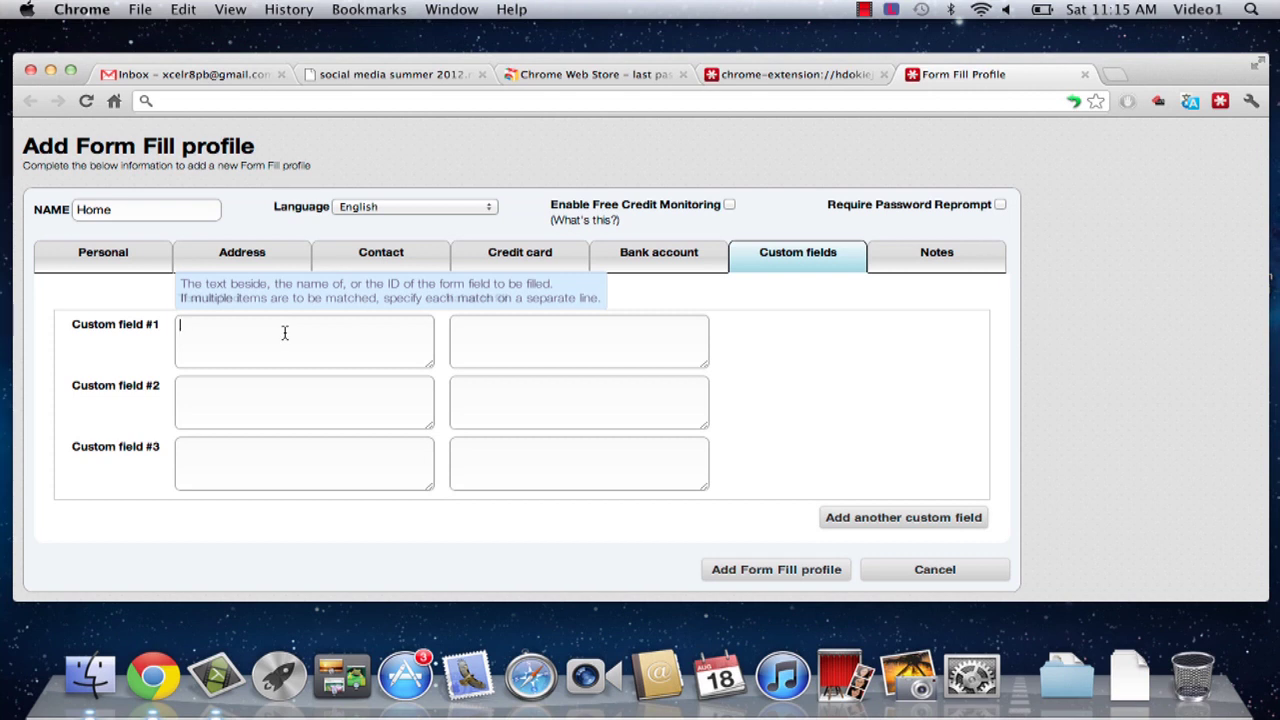
text(Subscription)
click(557, 336)
text(123456)
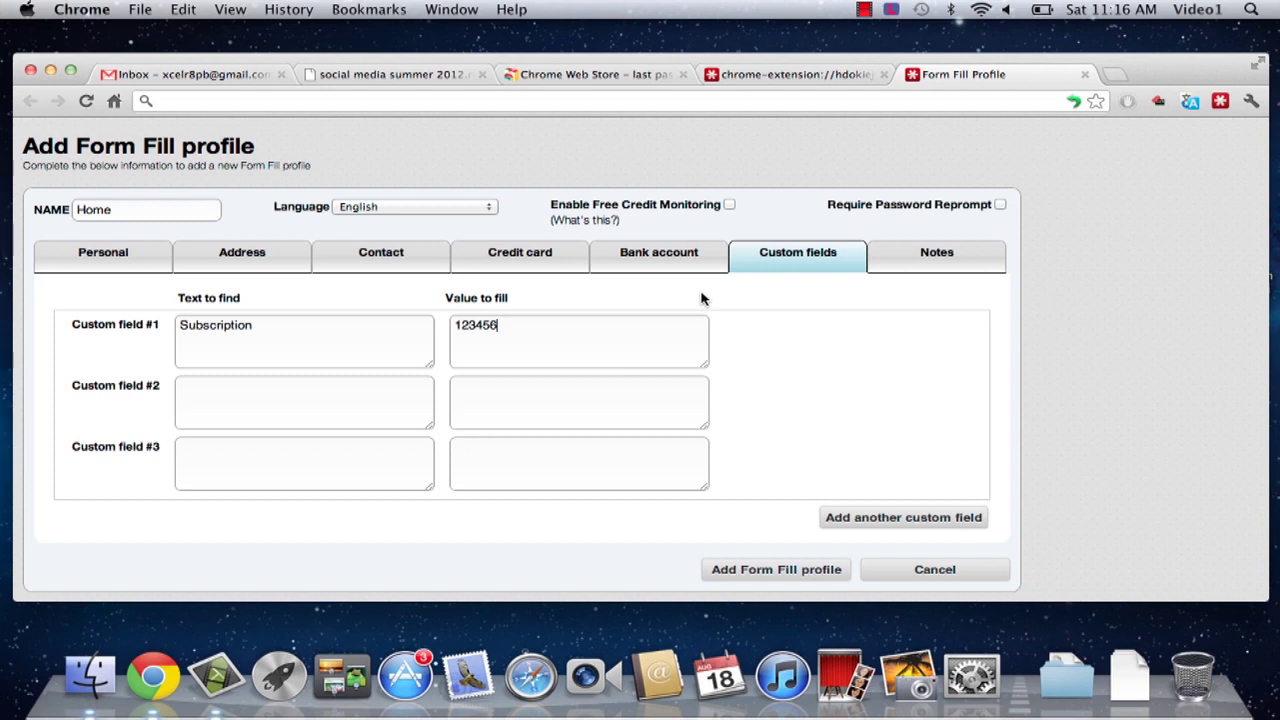
click(935, 260)
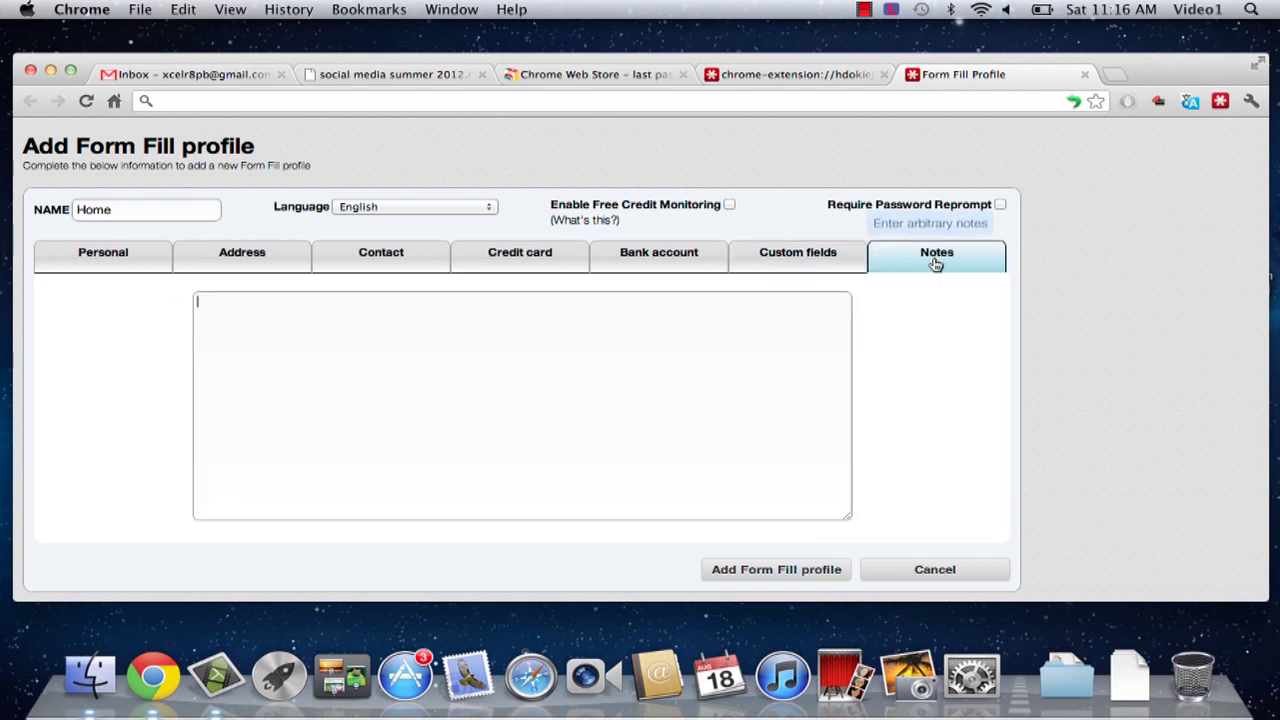
Step: Save the Home profile and continue past the Congratulations page into the Vault
click(765, 570)
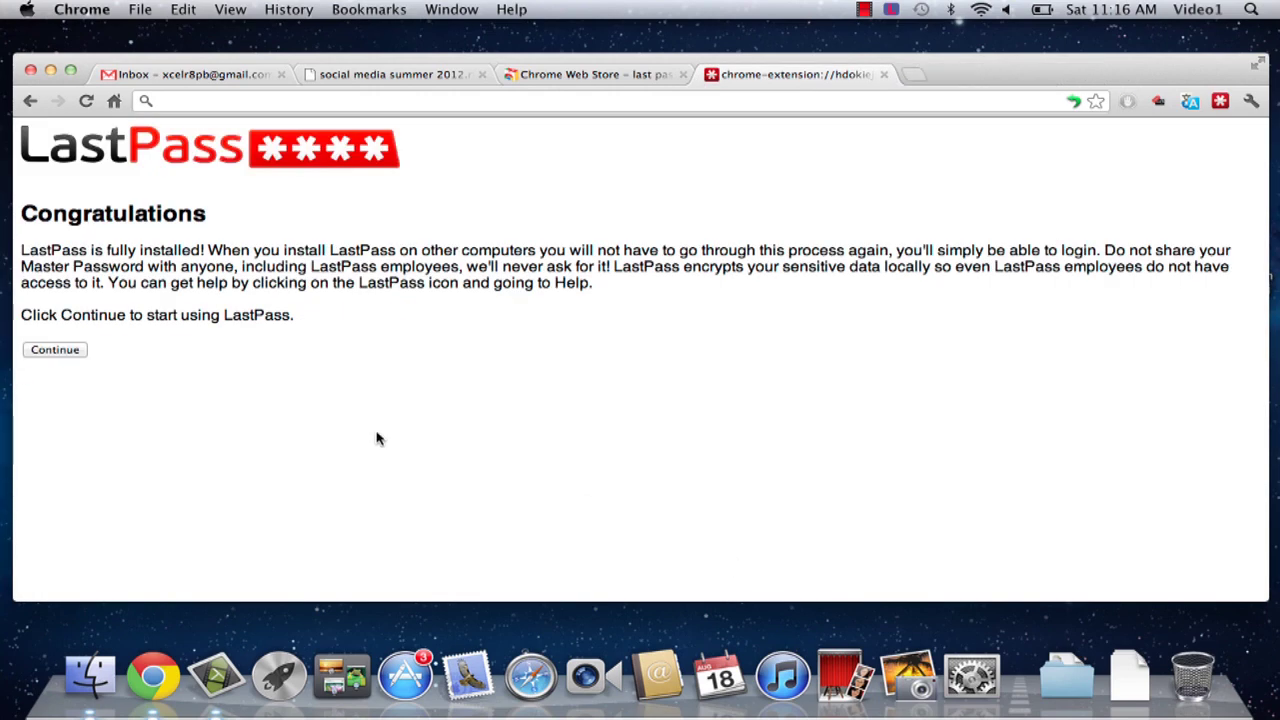
click(60, 352)
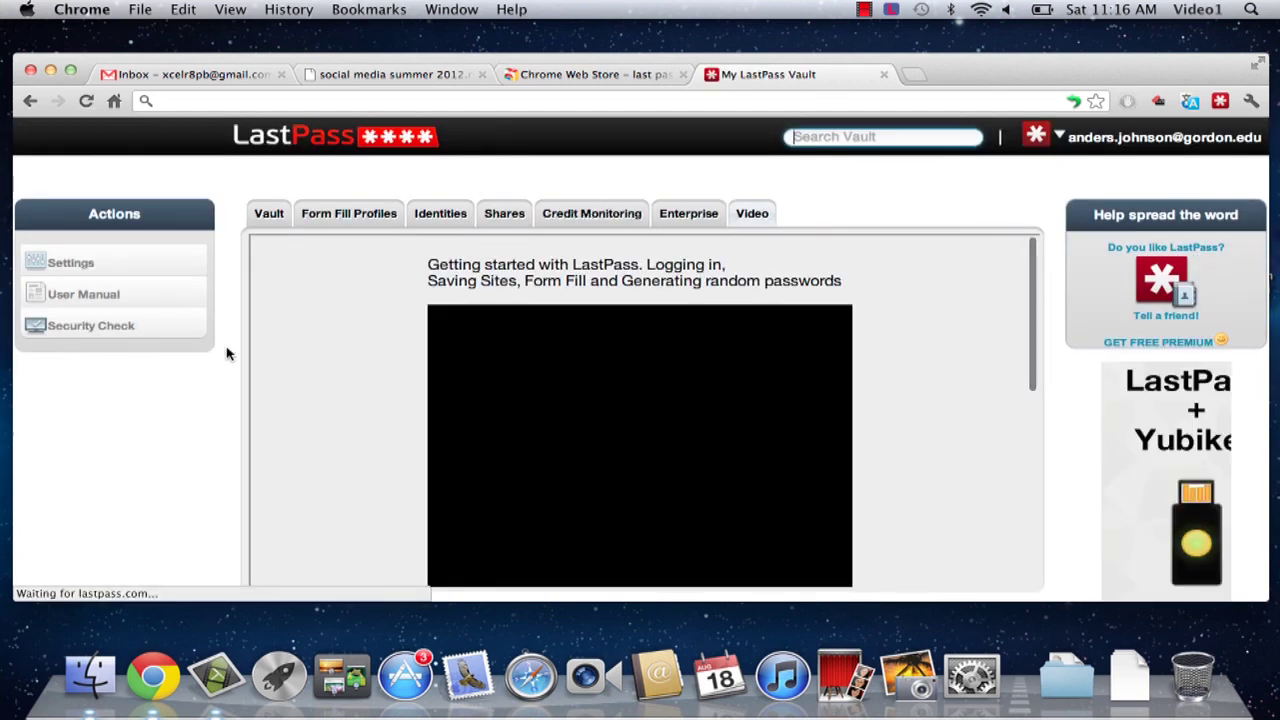